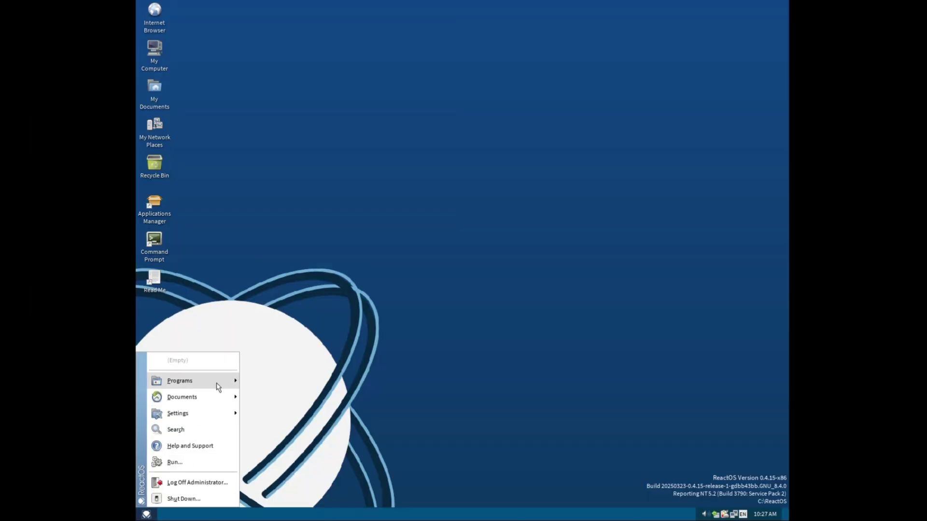
- Look through the Start menu's Programs and Accessories submenus
mouse_move(218, 386)
mouse_move(289, 378)
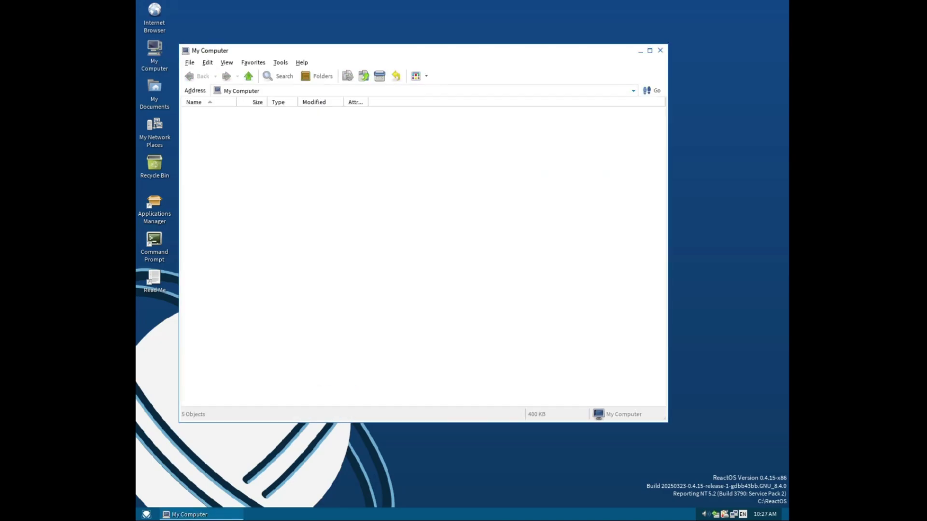
- Go back to My Computer, open the ReactOS (D:) drive, and return
click(196, 76)
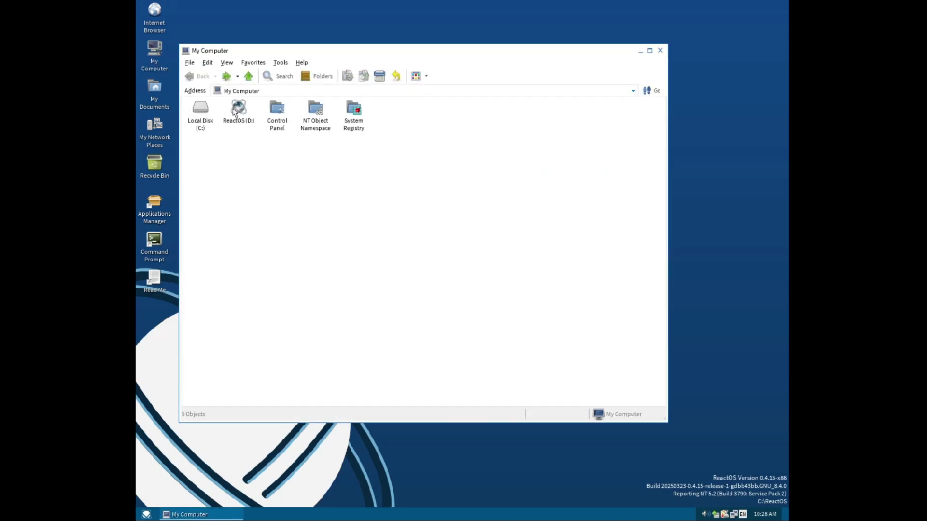
click(237, 113)
double_click(237, 113)
key(BackSpace)
- Select Control Panel, NT Object Namespace and System Registry, then view About ReactOS (0.4.15-x86)
click(277, 115)
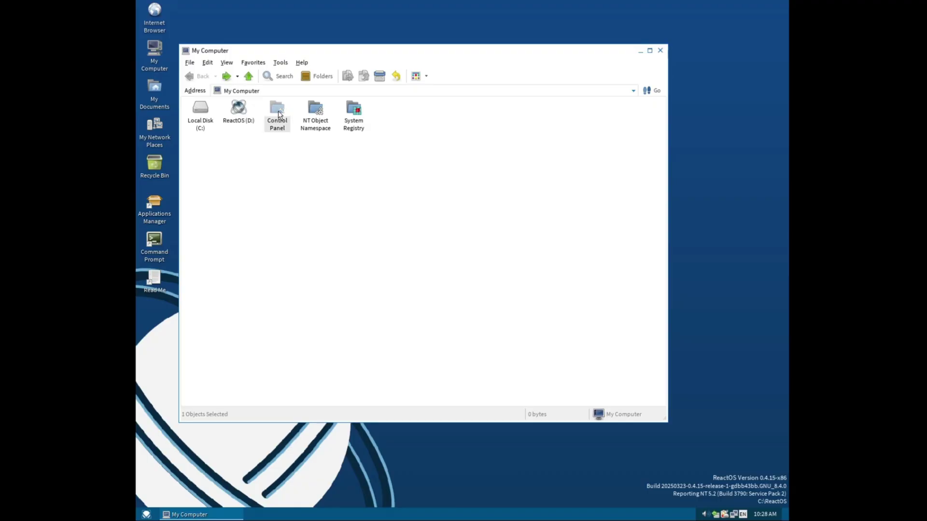
click(315, 115)
click(352, 117)
click(253, 62)
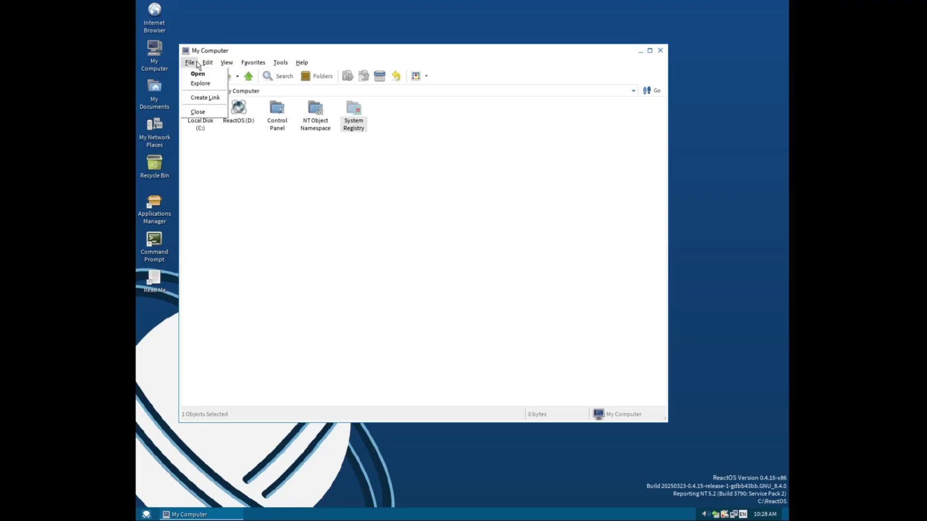
click(337, 75)
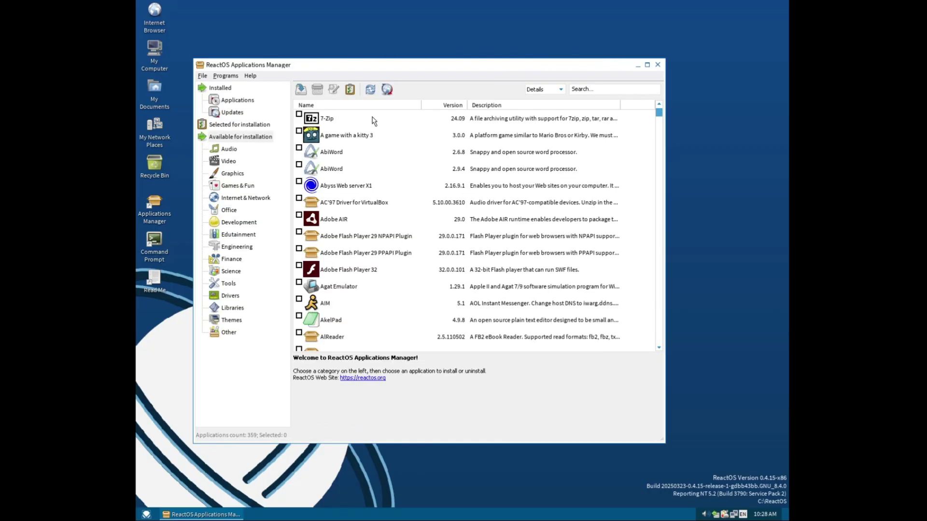
- Scroll the catalog and view the Video, Games & Fun and Internet & Network categories
scroll(419, 140, down, 6)
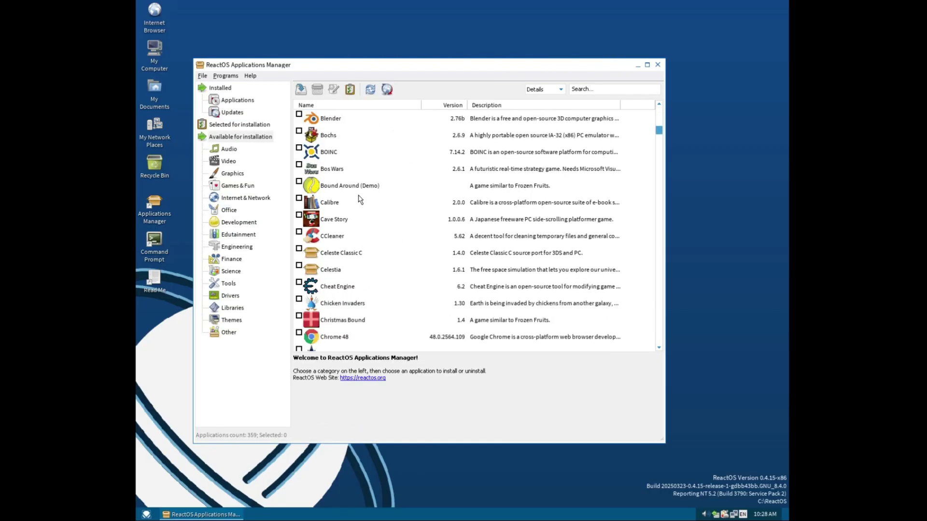
scroll(363, 235, down, 3)
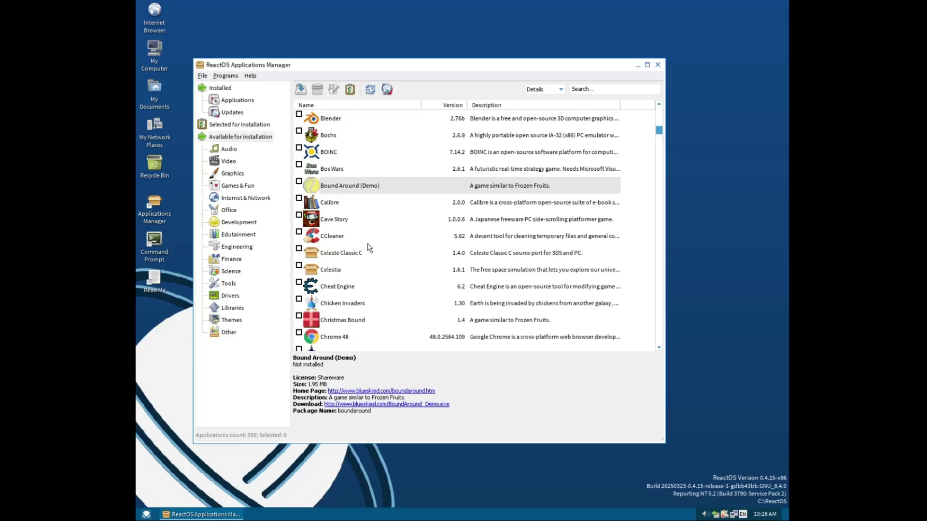
click(229, 162)
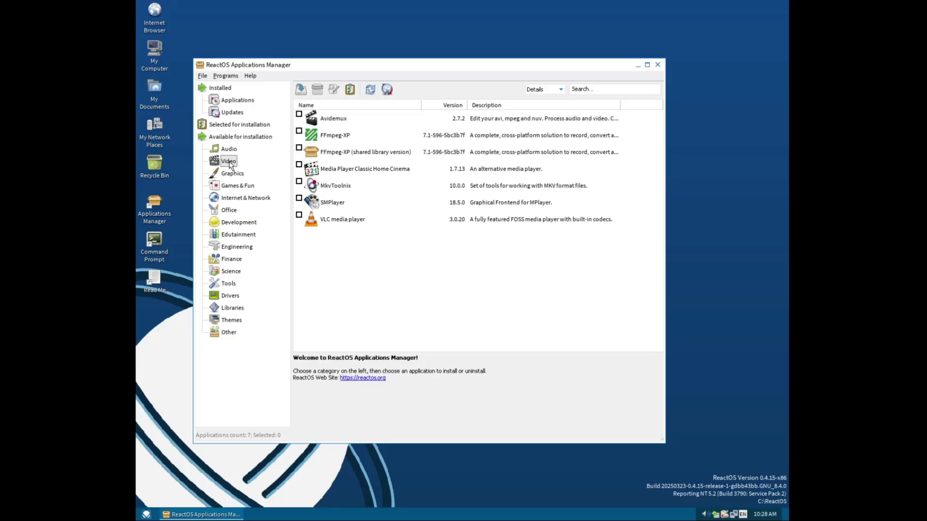
click(234, 184)
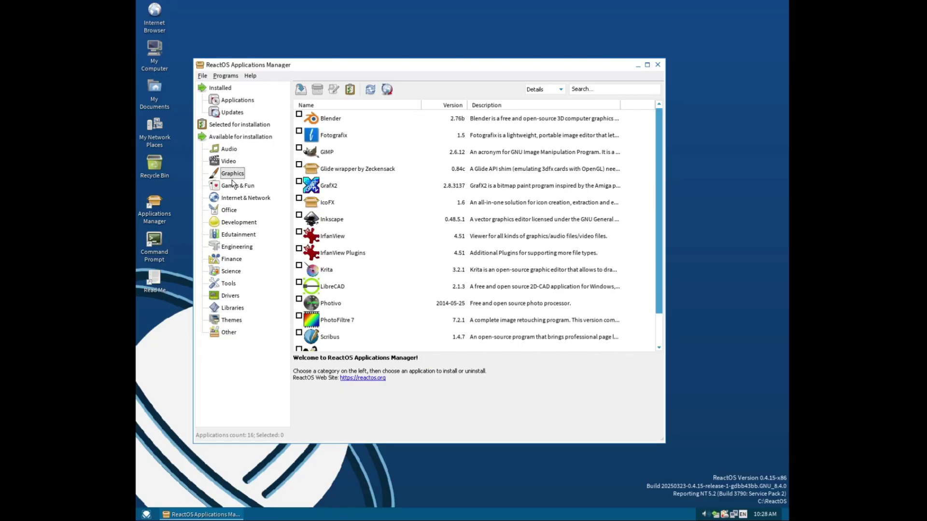
click(238, 199)
- List the 24 Office applications and scroll down to LibreOffice 5.4.7.2
click(232, 211)
scroll(461, 207, down, 4)
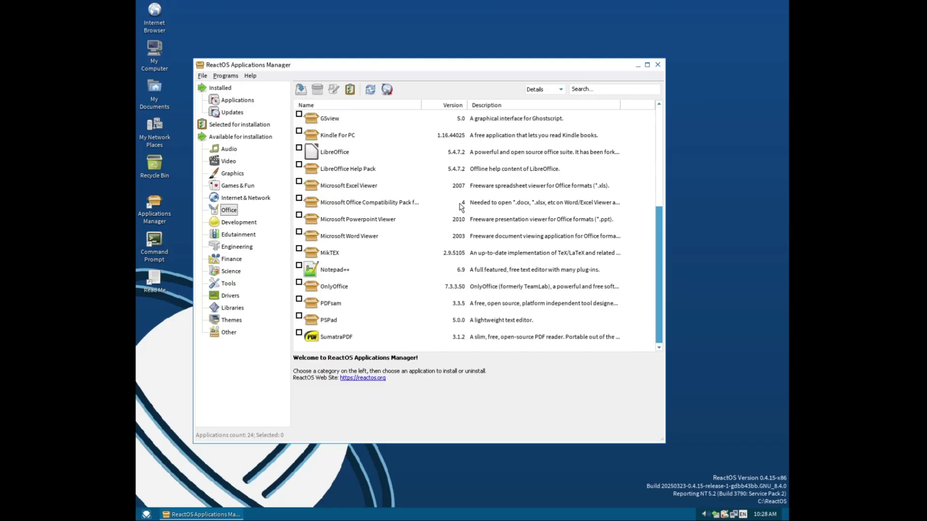
scroll(461, 207, up, 3)
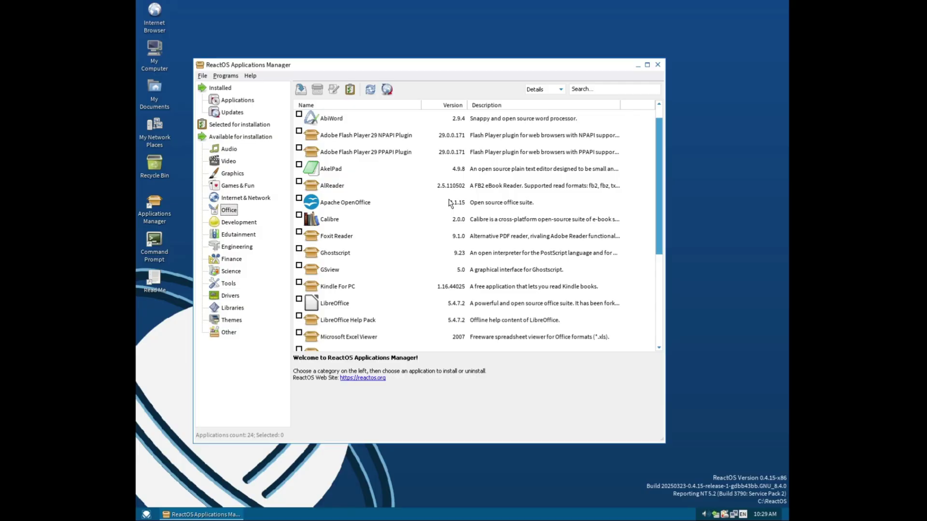
scroll(449, 203, down, 3)
- Mark LibreOffice 5.4.7.2 and install it, downloading the 214 MB package to start its wizard
click(312, 152)
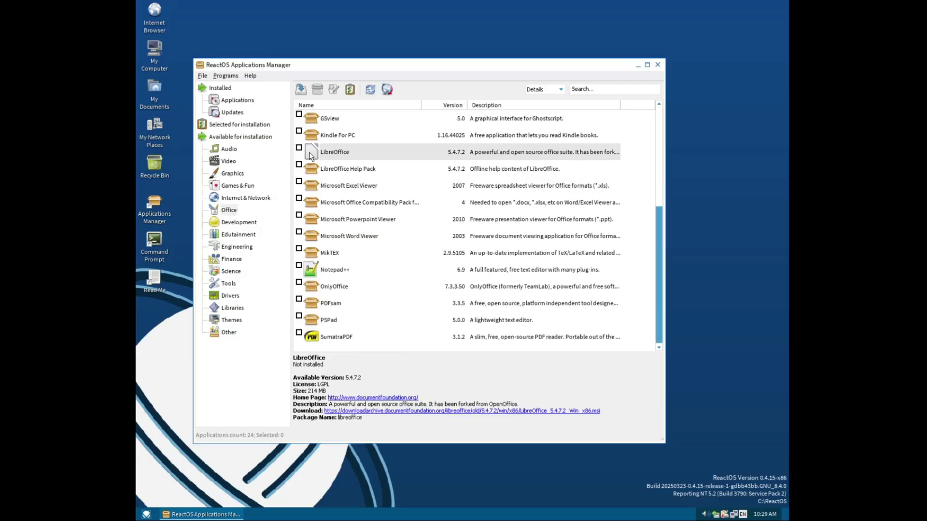
click(299, 147)
click(300, 89)
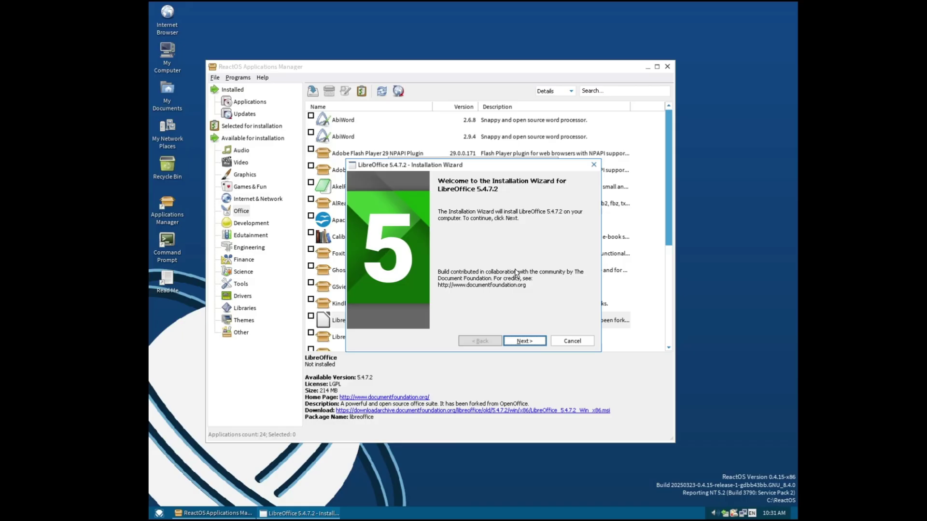
- Get past the welcome page and install LibreOffice with the Typical setup type
click(525, 340)
click(526, 341)
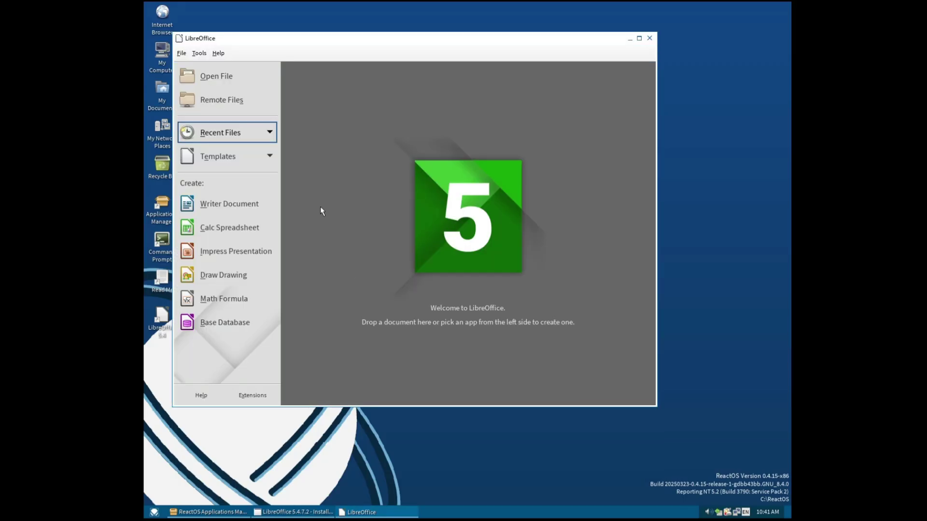
- Create a blank Writer document, close Writer, and check the sound volume
click(256, 204)
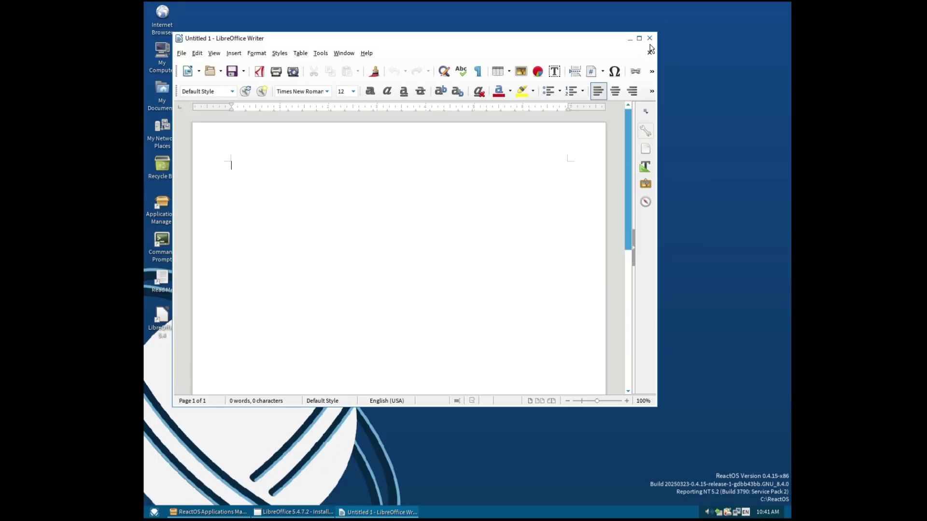
click(649, 38)
click(713, 513)
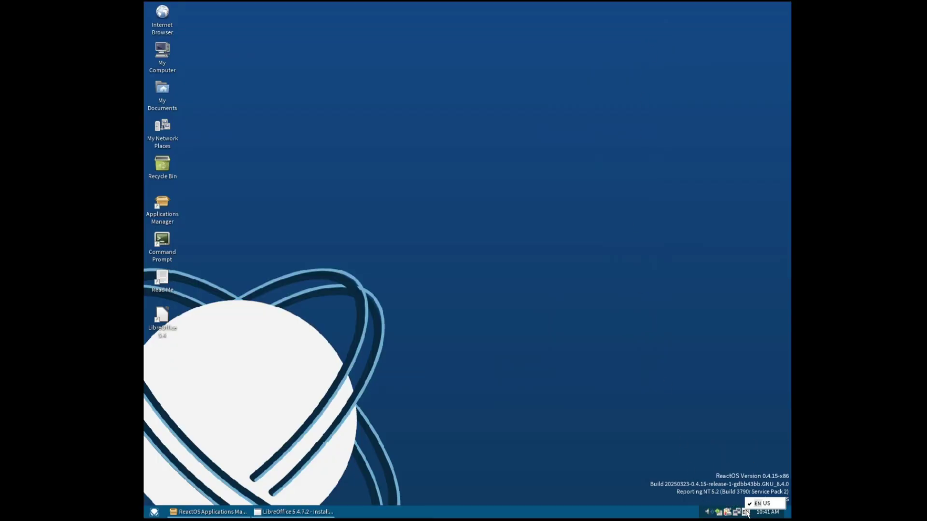
click(154, 511)
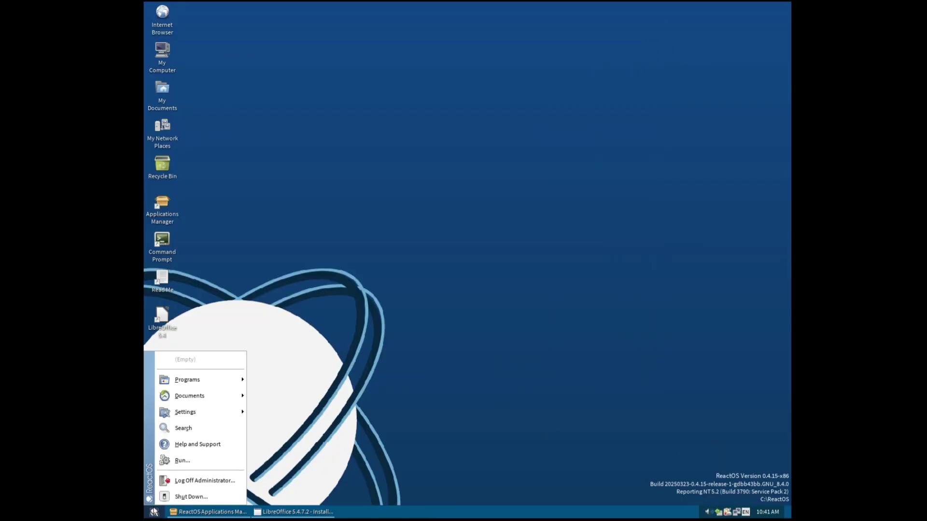
- Open Control Panel, view and close System properties, then cancel the Add Hardware Wizard
mouse_move(224, 420)
click(285, 409)
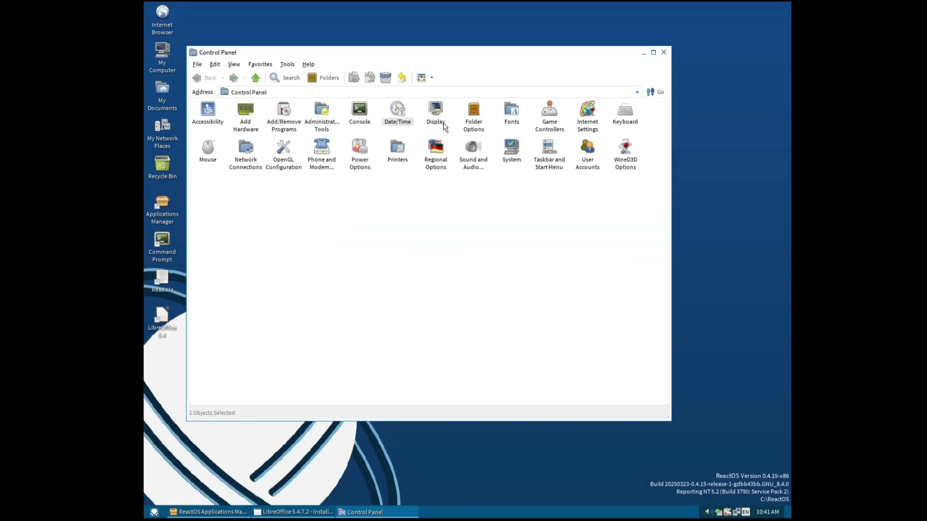
click(511, 150)
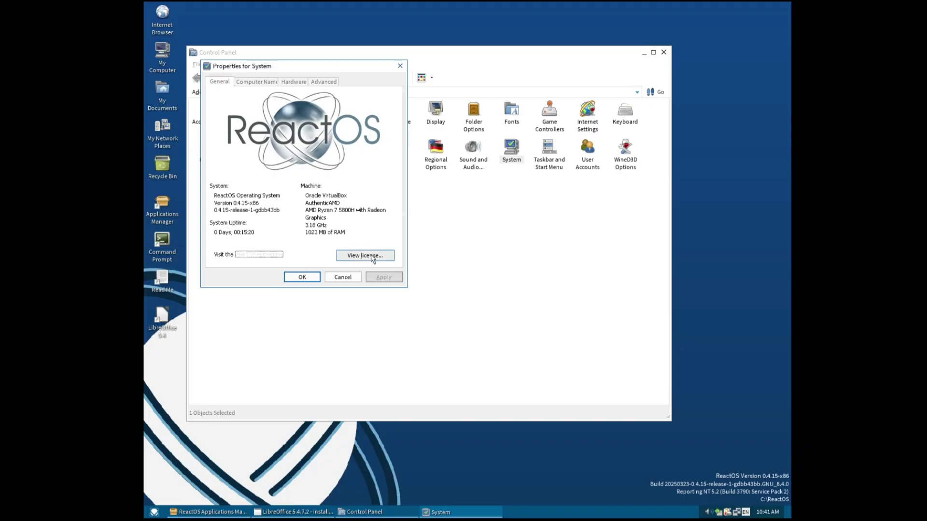
click(343, 277)
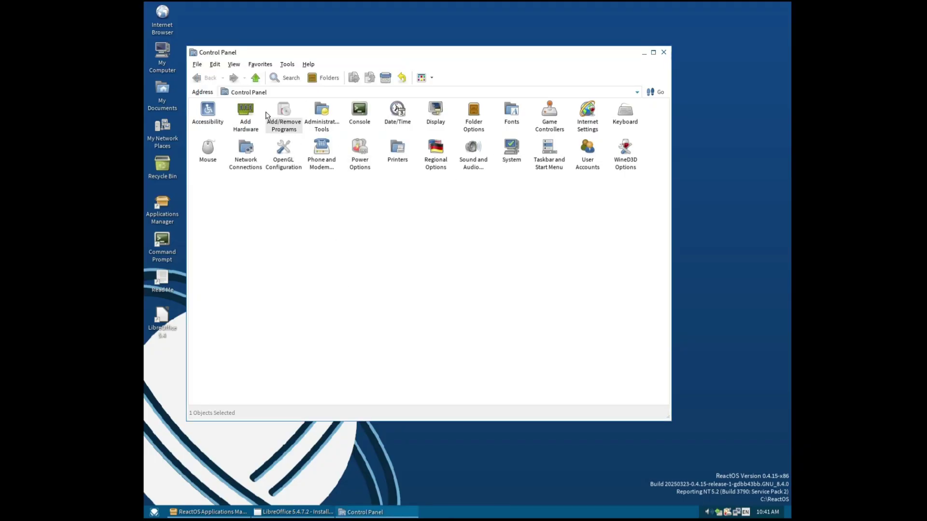
click(245, 112)
click(383, 256)
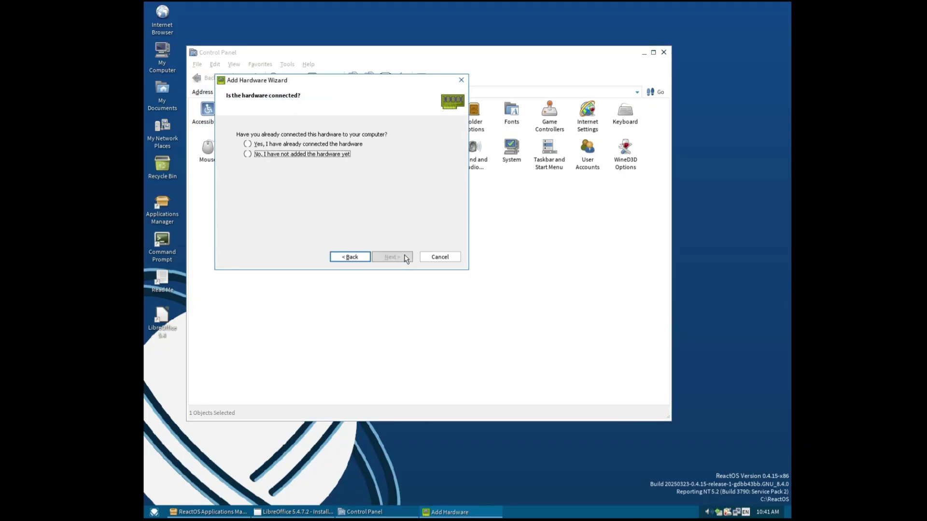
click(440, 257)
- Confirm LibreOffice 5.4.7.2 in Add/Remove Programs, then close it and Control Panel
double_click(304, 119)
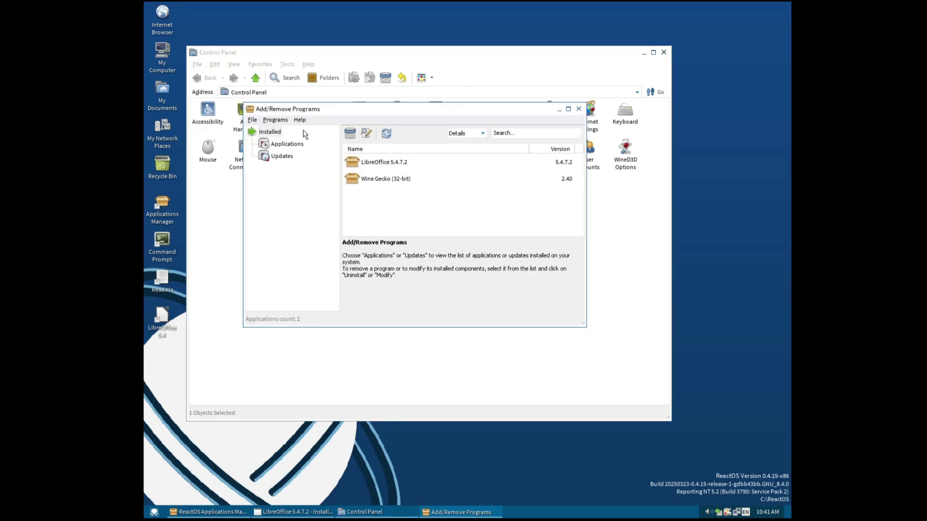
click(578, 109)
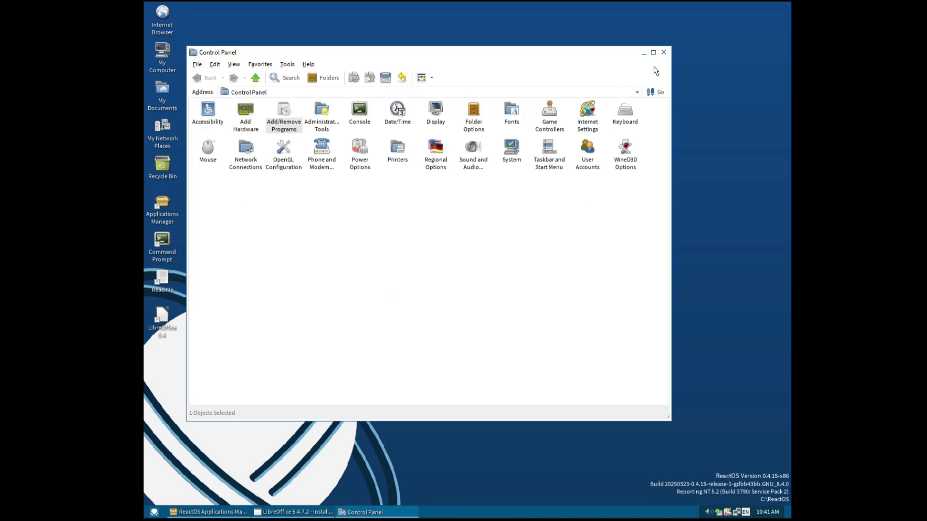
click(663, 52)
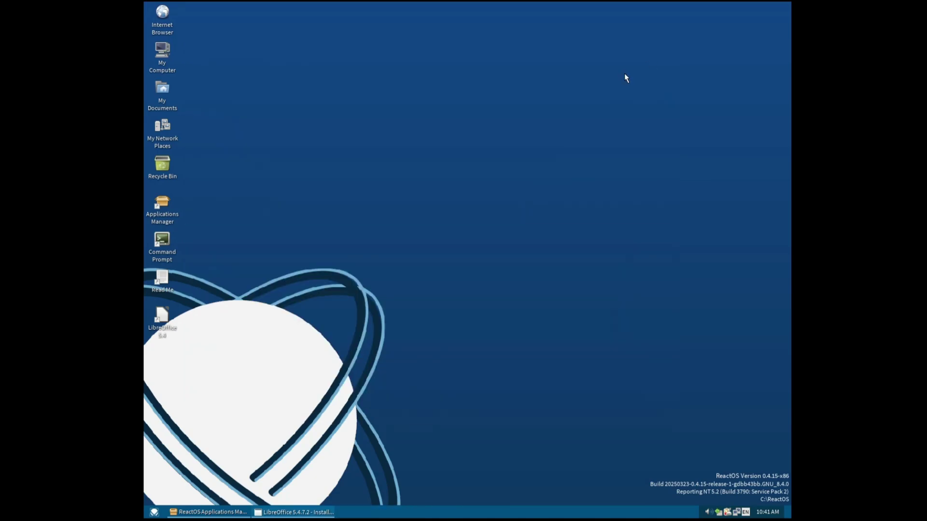
- Restore Applications Manager, browse the Engineering through Other categories, then close it and open Start
click(270, 513)
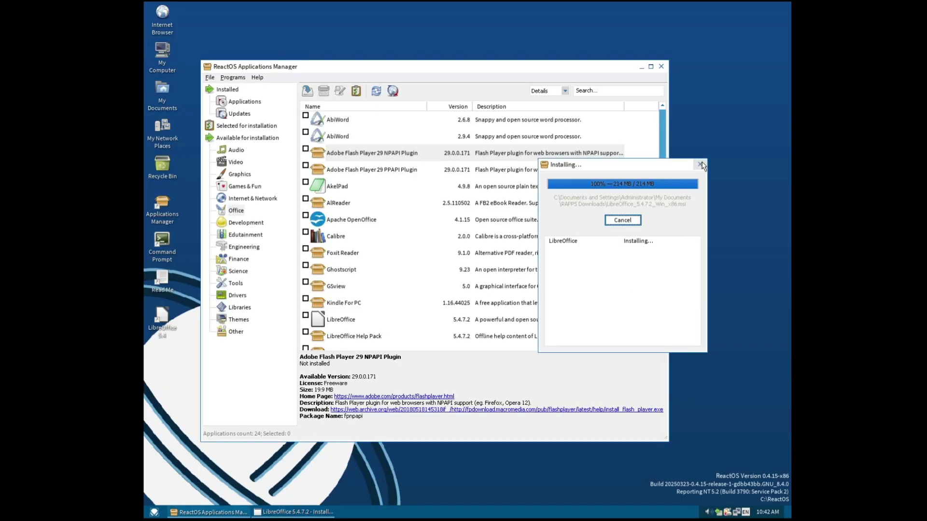
scroll(483, 203, down, 2)
click(243, 246)
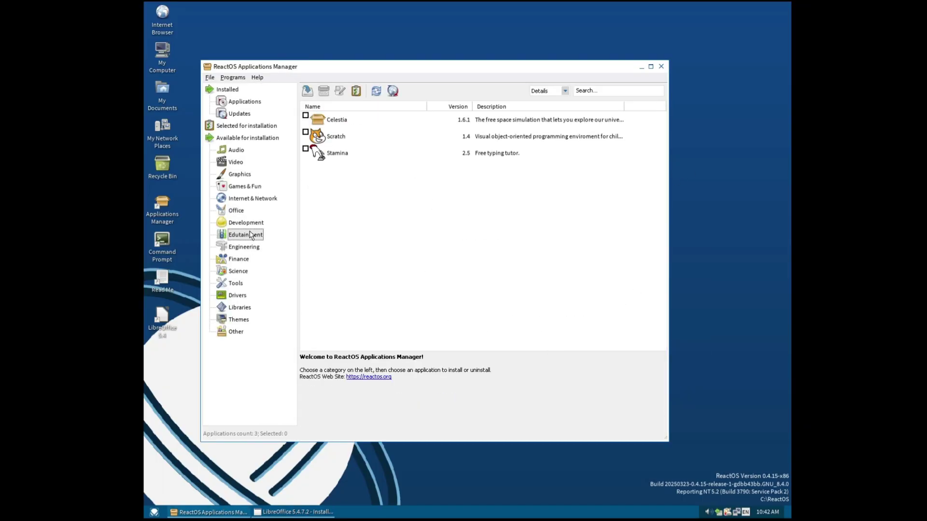
click(238, 259)
click(236, 284)
click(237, 294)
click(240, 308)
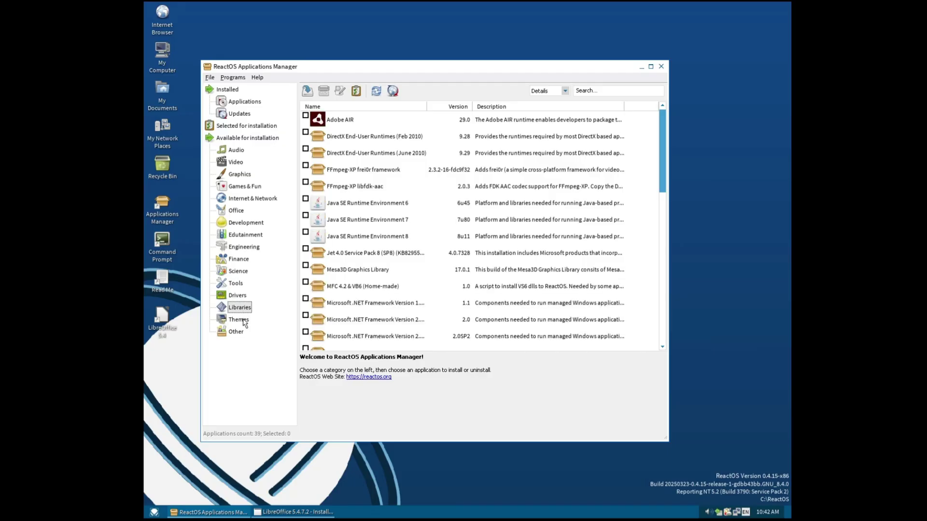
click(239, 320)
click(236, 331)
click(661, 66)
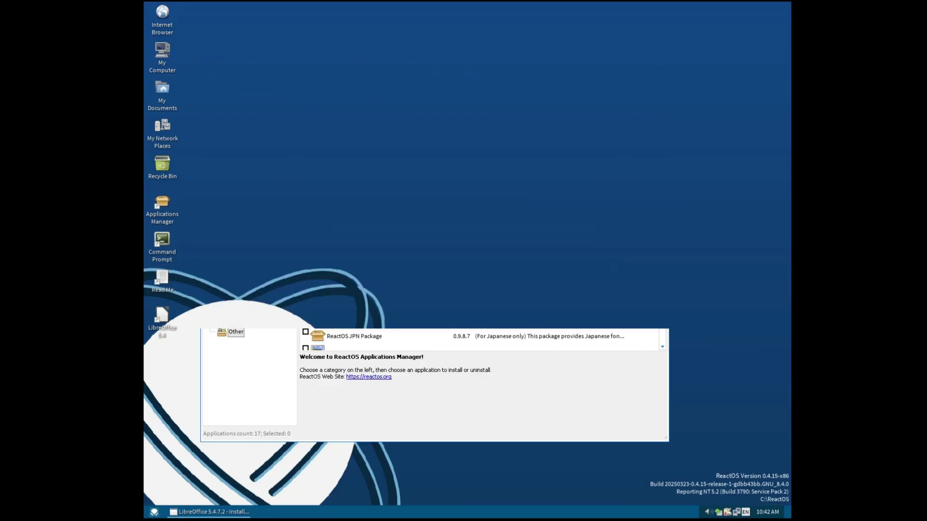
click(154, 512)
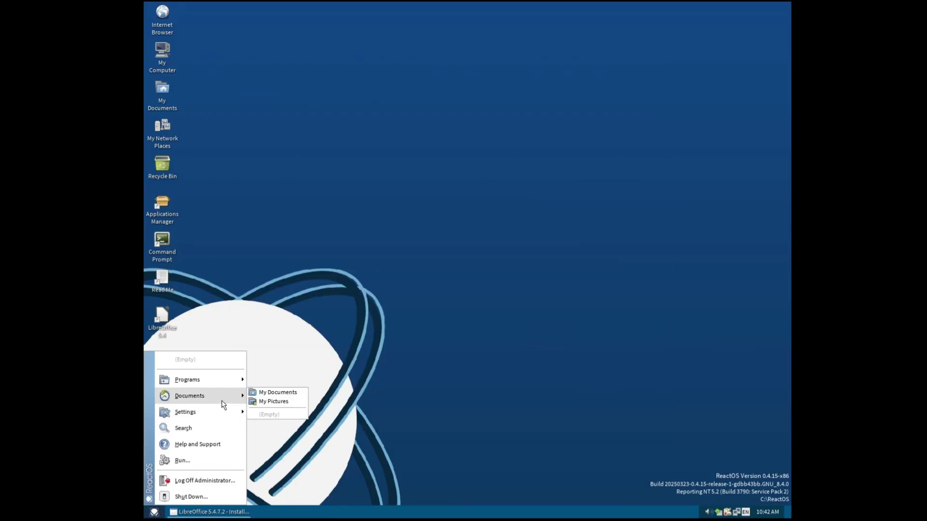
- Browse the Programs and Accessories submenus, then launch Wine Internet Explorer
mouse_move(229, 384)
mouse_move(312, 380)
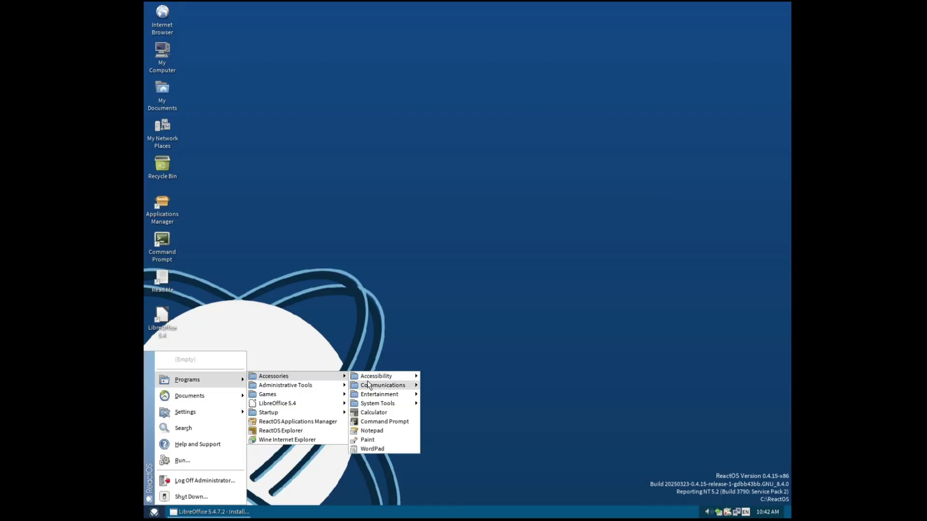
mouse_move(388, 405)
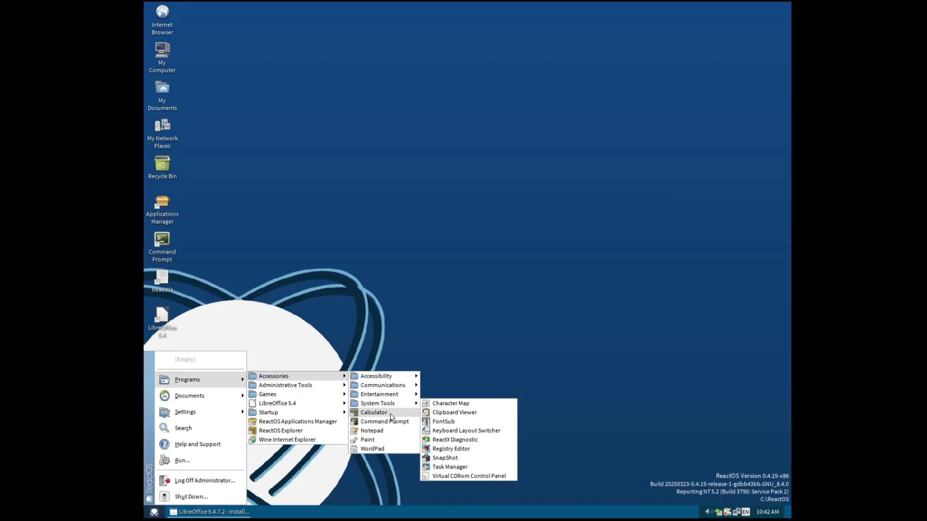
mouse_move(401, 388)
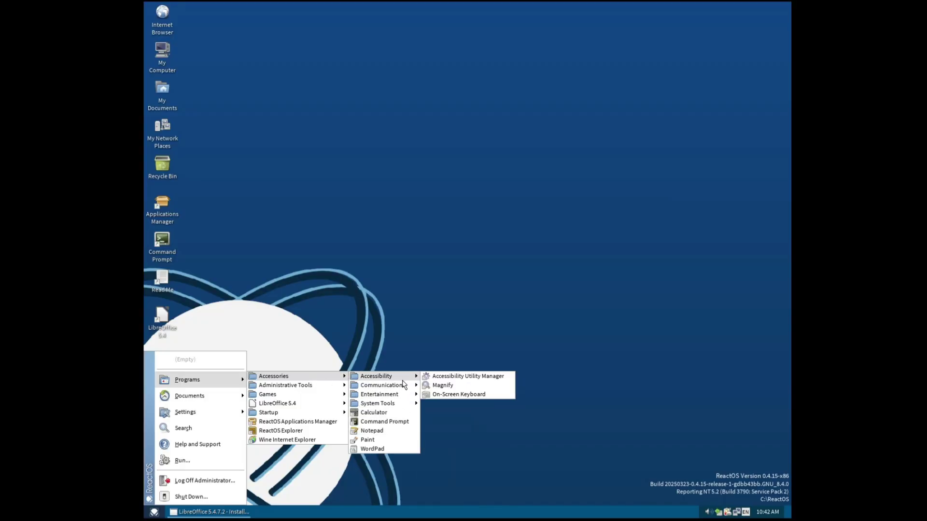
mouse_move(337, 397)
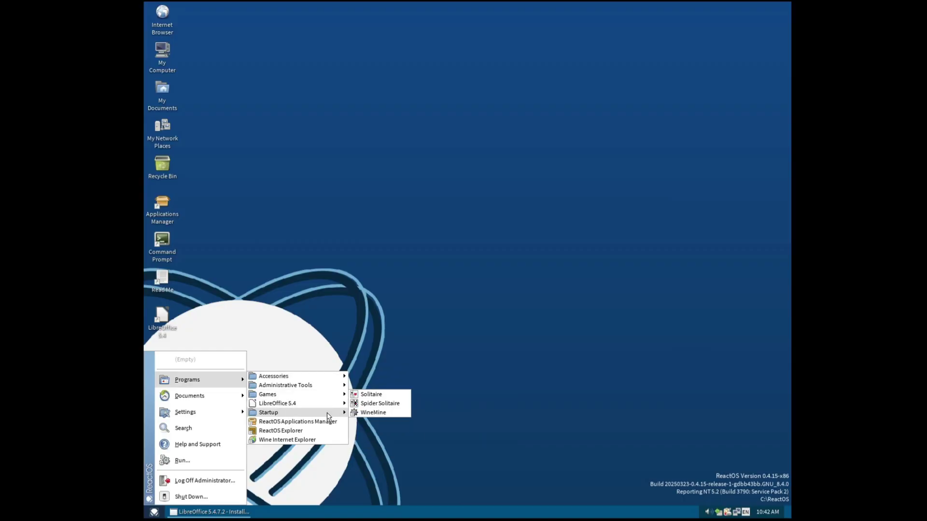
click(328, 440)
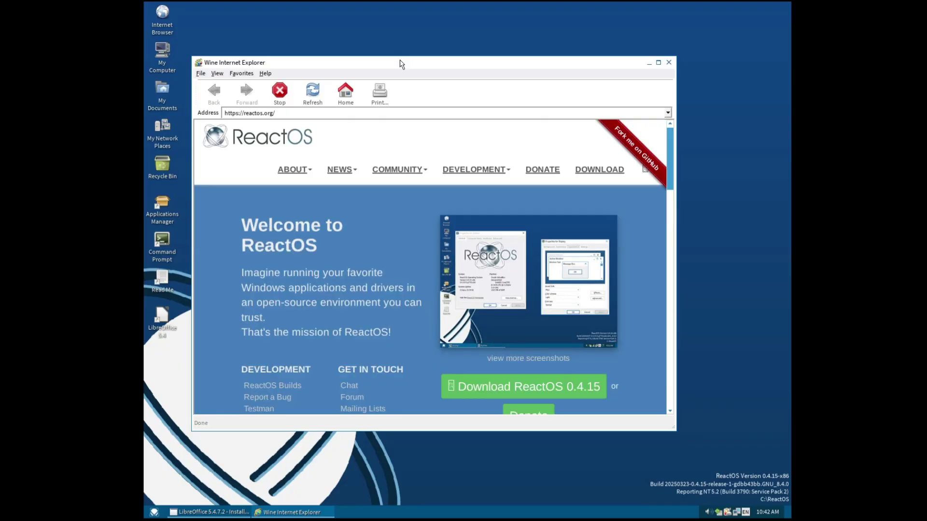
- Open the ReactOS 0.4.15 download page and start the Boot CD download from SourceForge
scroll(406, 232, down, 5)
click(447, 284)
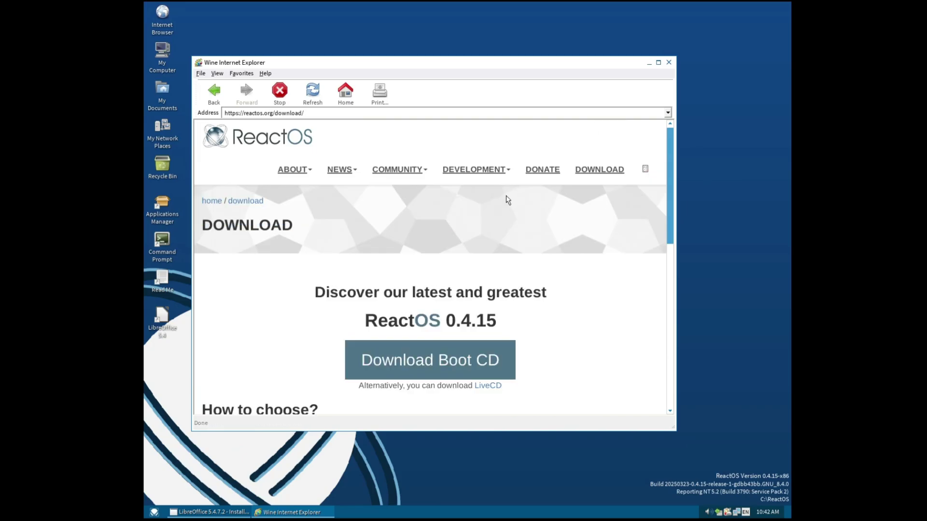
scroll(507, 201, down, 3)
click(413, 372)
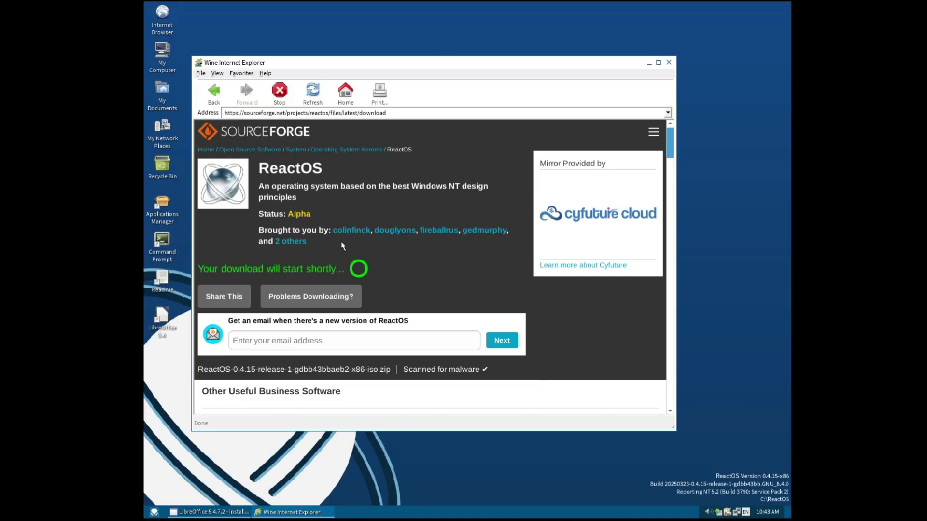
- Close the web browser and continue ReactOS Setup in English (United States) past the welcome screen
click(668, 63)
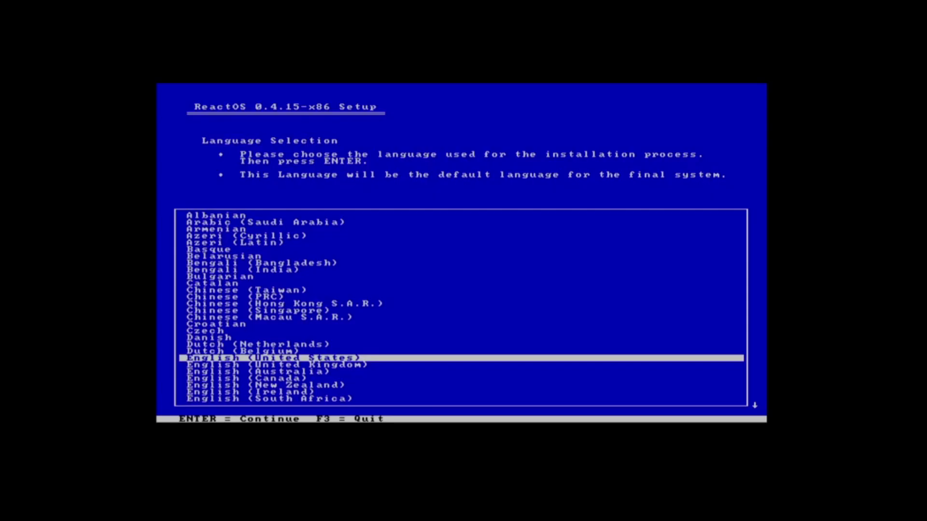
key(Return)
key(Return)
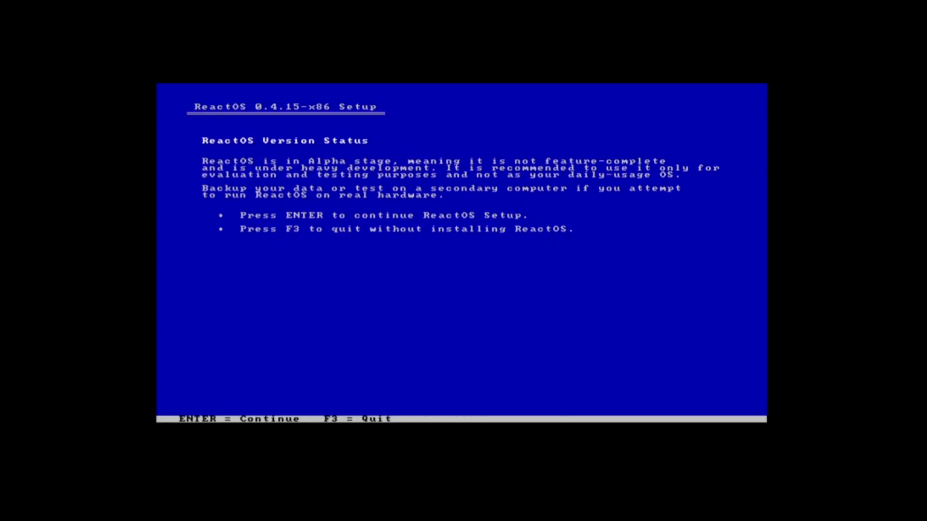
- Accept the alpha-stage warning, detected device settings and the \ReactOS install folder to start copying
key(Return)
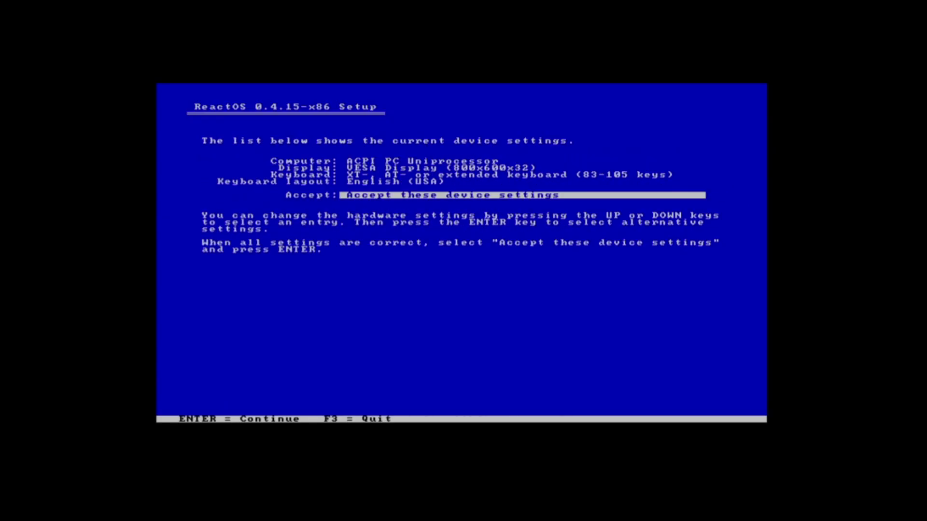
key(Return)
key(Return)
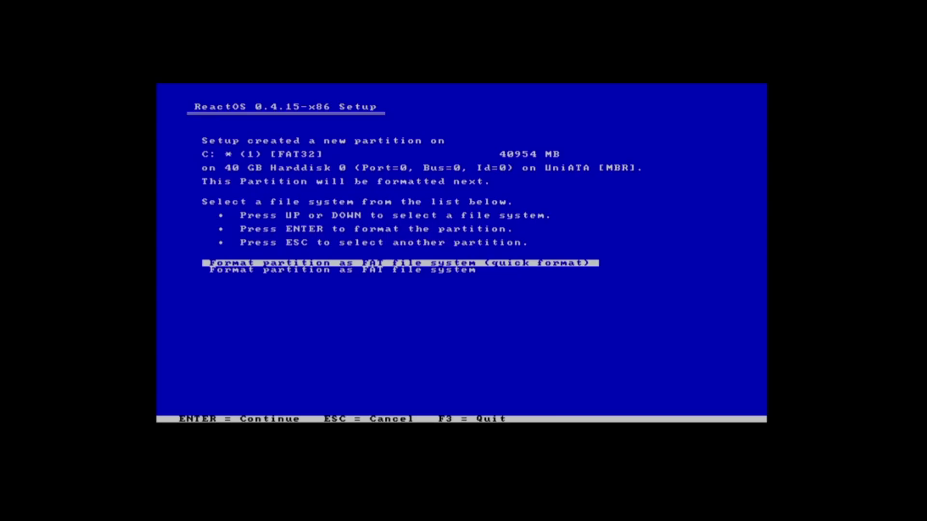
key(Return)
key(Return)
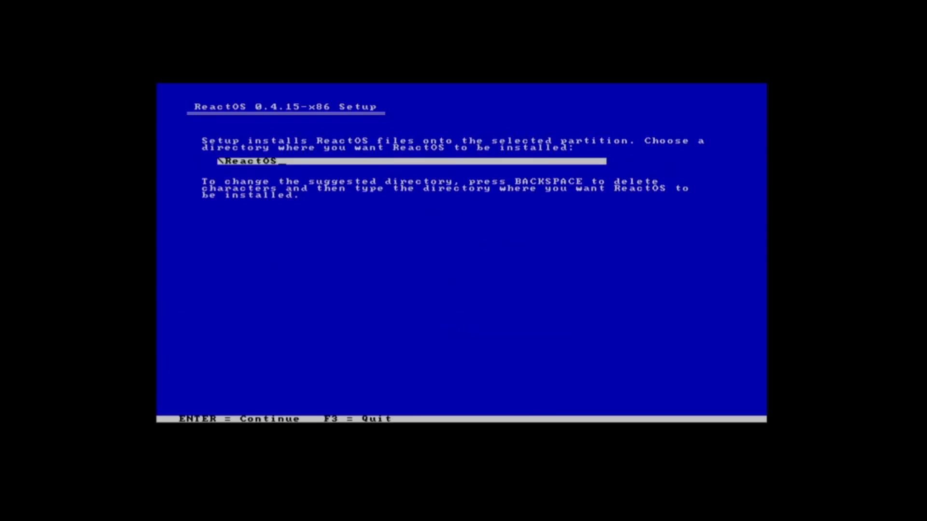
key(Return)
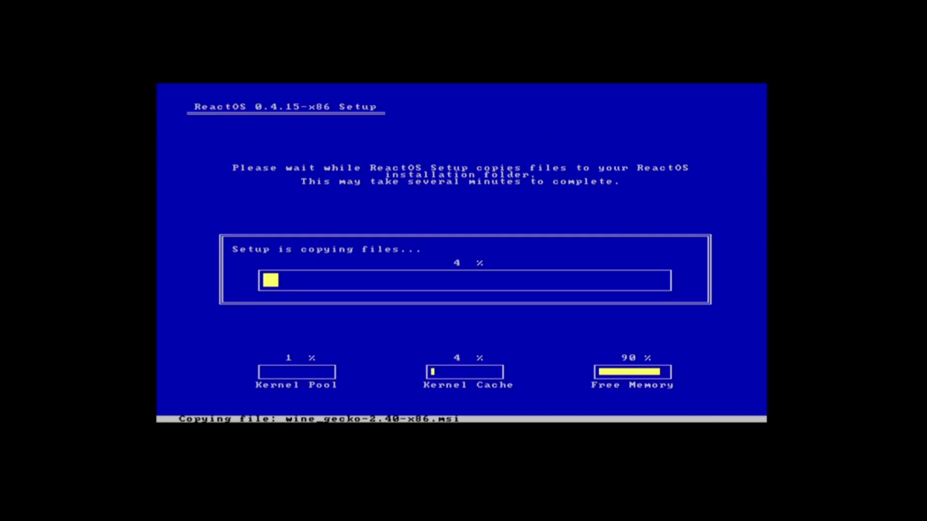